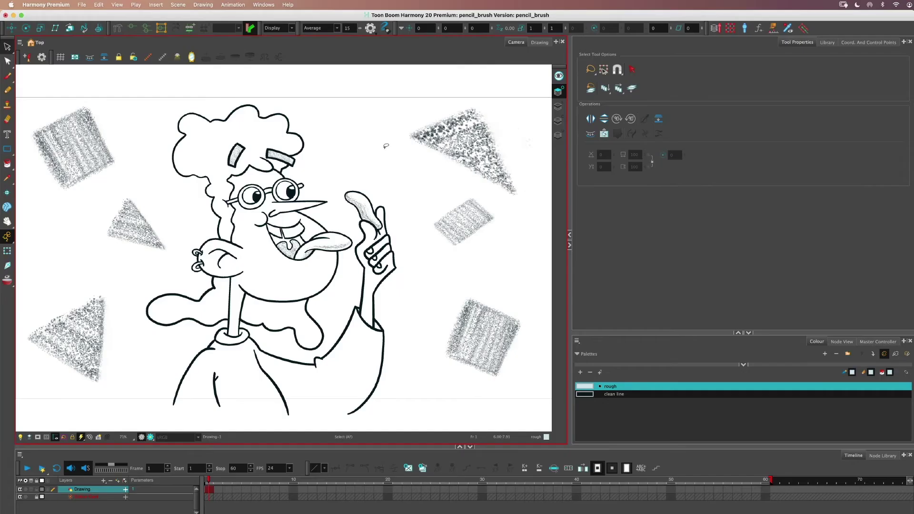
Switch to the Transform tool and deselect the drawing's strokes by clicking empty canvas.
left_click(7, 251)
left_click(341, 111)
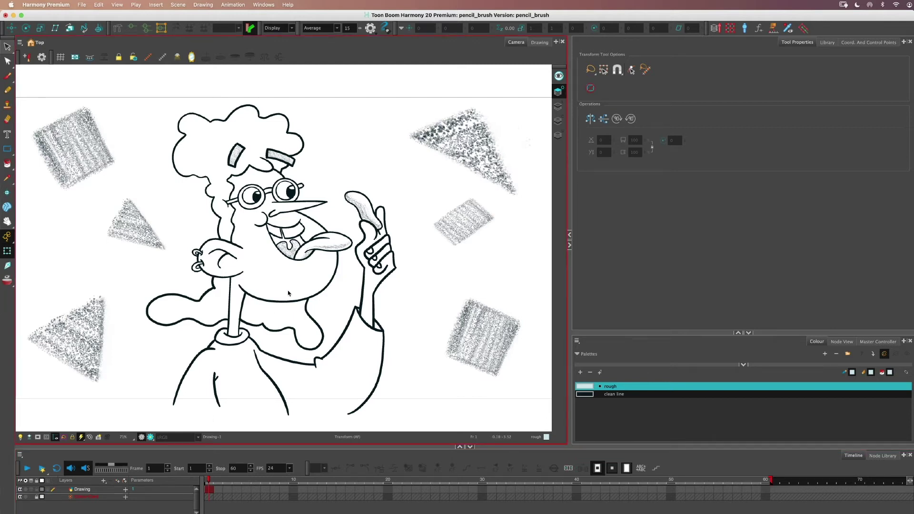
Show the drawing on its own and step through the Line, Colour and Underlay art layers, ending on the black line art.
left_click(540, 43)
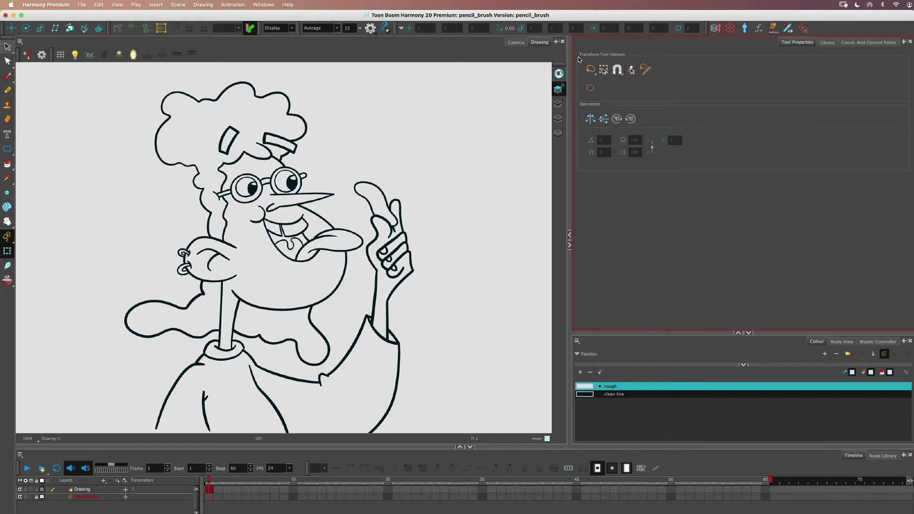
left_click(558, 105)
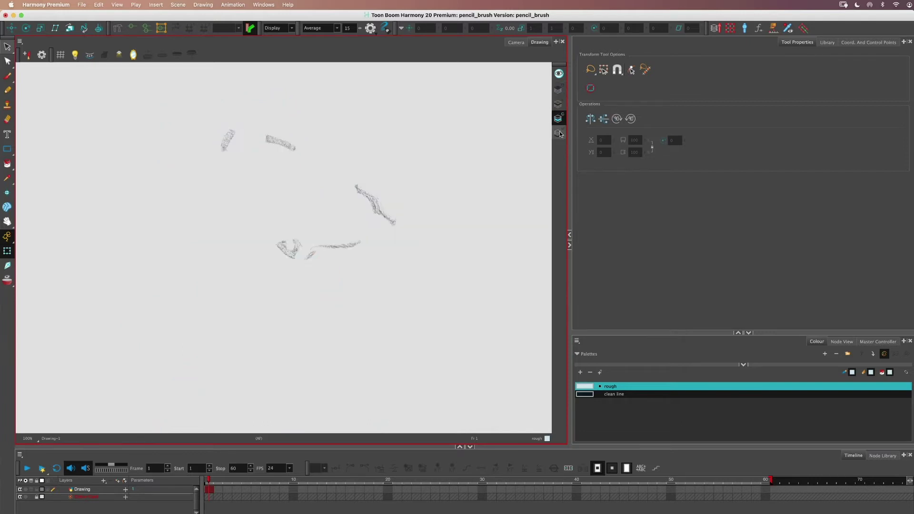
left_click(558, 118)
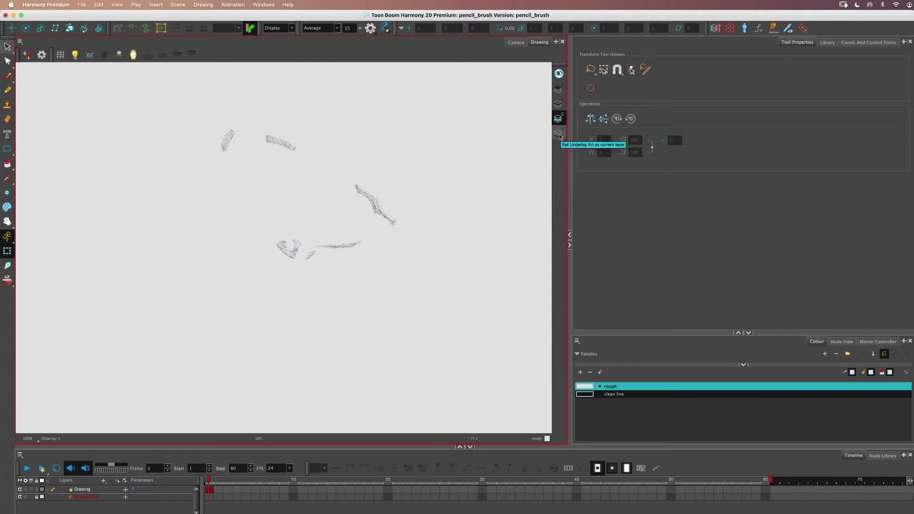
left_click(559, 137)
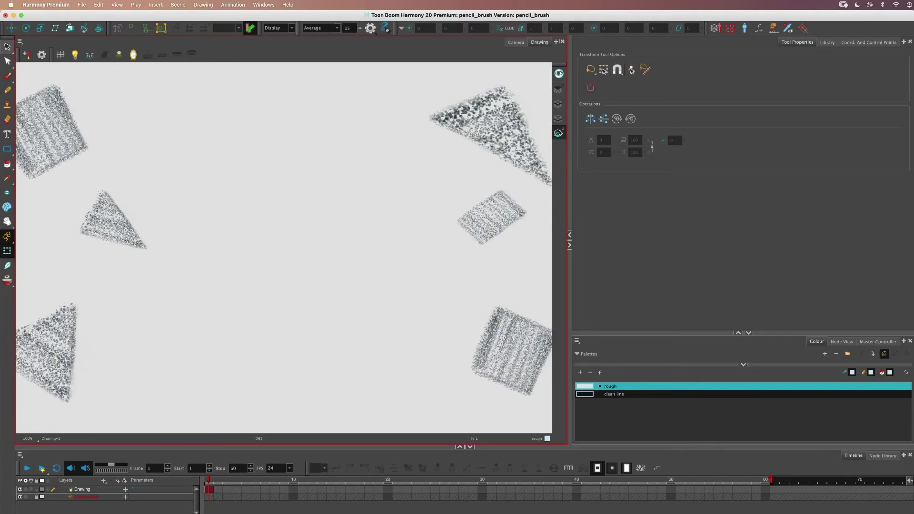
left_click(561, 90)
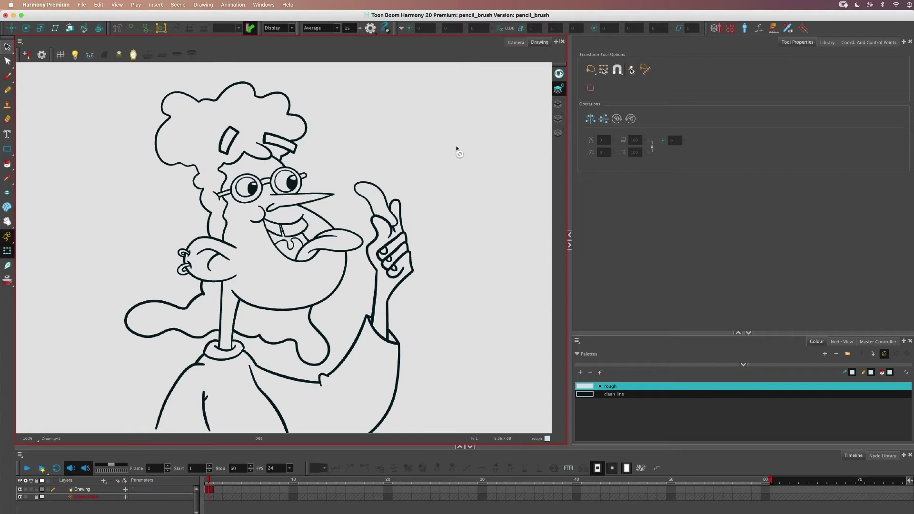
scroll(436, 167, "down", 3)
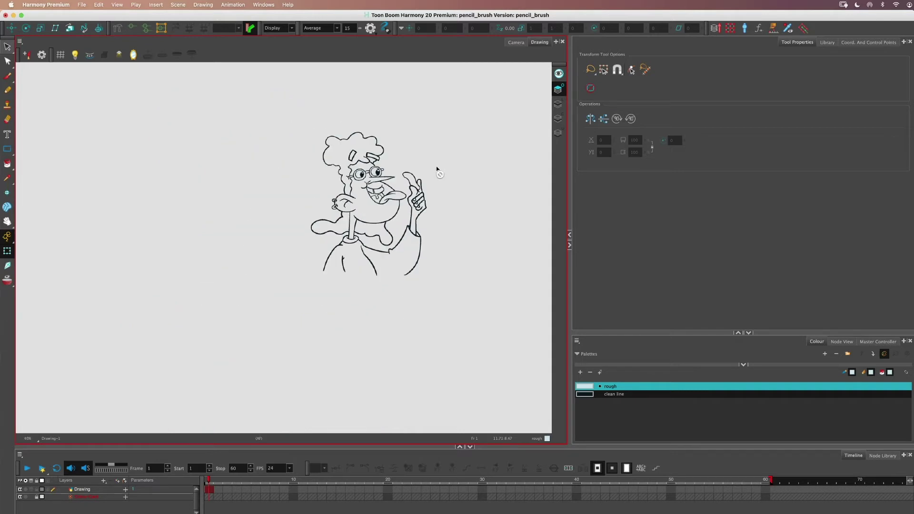
left_click_drag(452, 143, 306, 173)
scroll(266, 186, "down", 1)
scroll(368, 180, "down", 1)
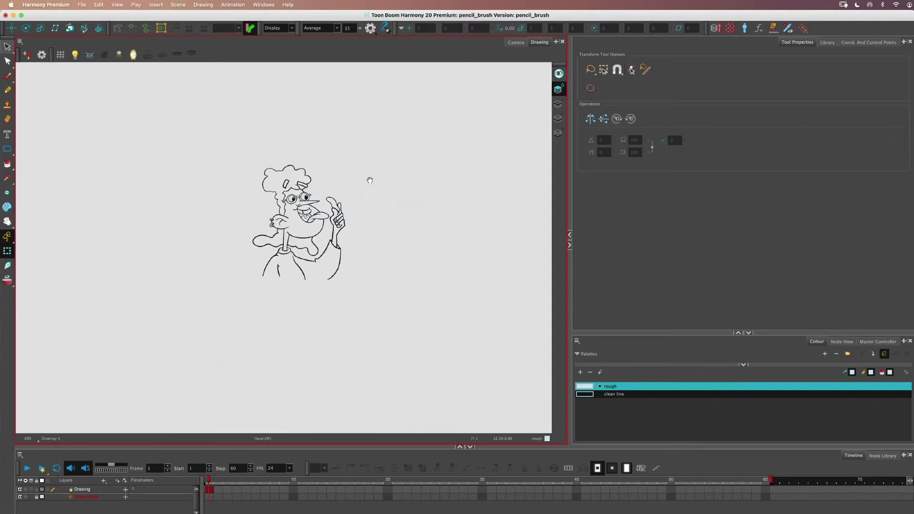
left_click_drag(370, 180, 322, 218)
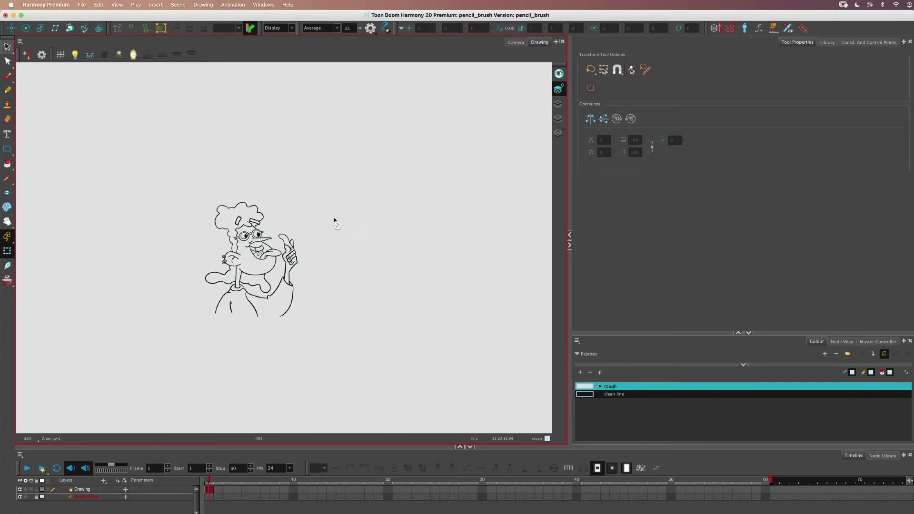
left_click(515, 42)
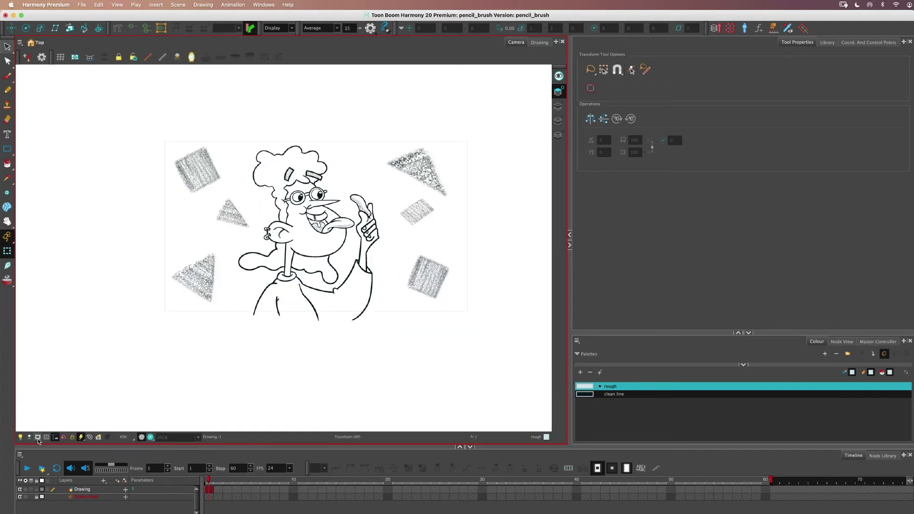
left_click(38, 438)
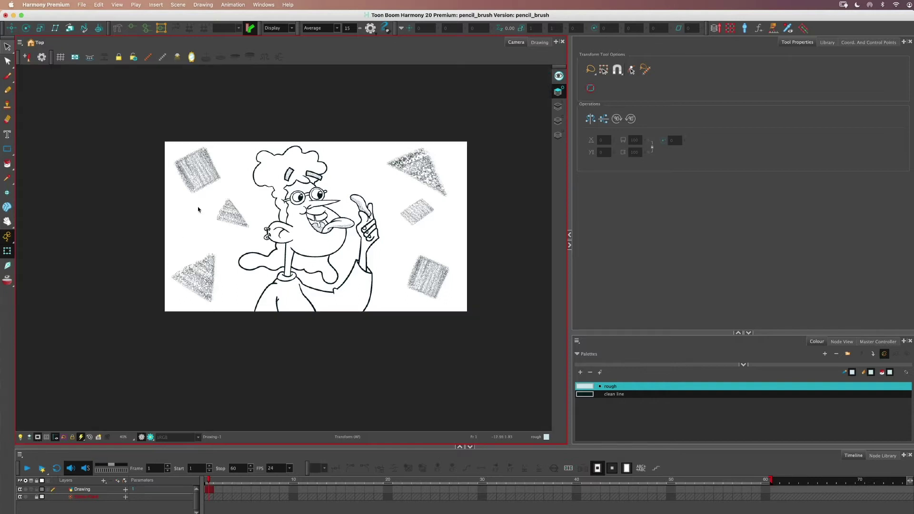
left_click(38, 438)
scroll(220, 137, "up", 1)
scroll(220, 137, "up", 5)
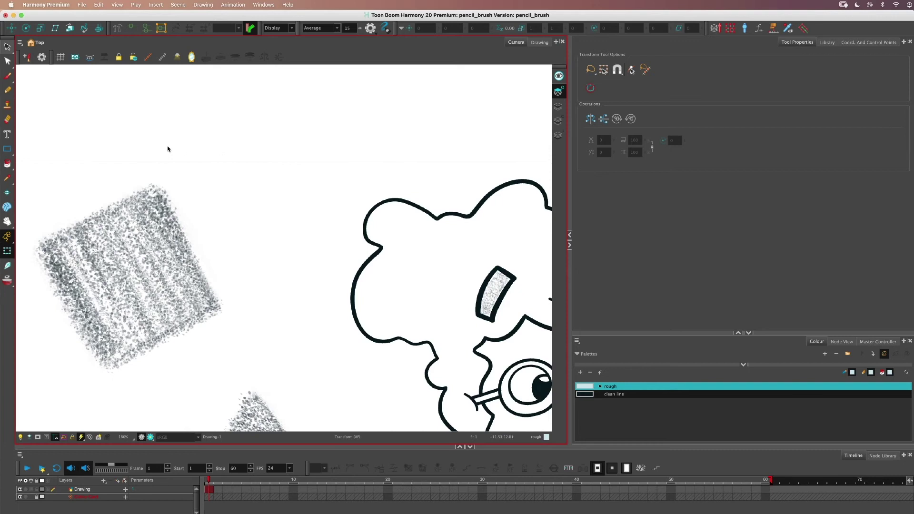
scroll(167, 147, "down", 2)
scroll(178, 218, "right", 5)
scroll(178, 219, "down", 3)
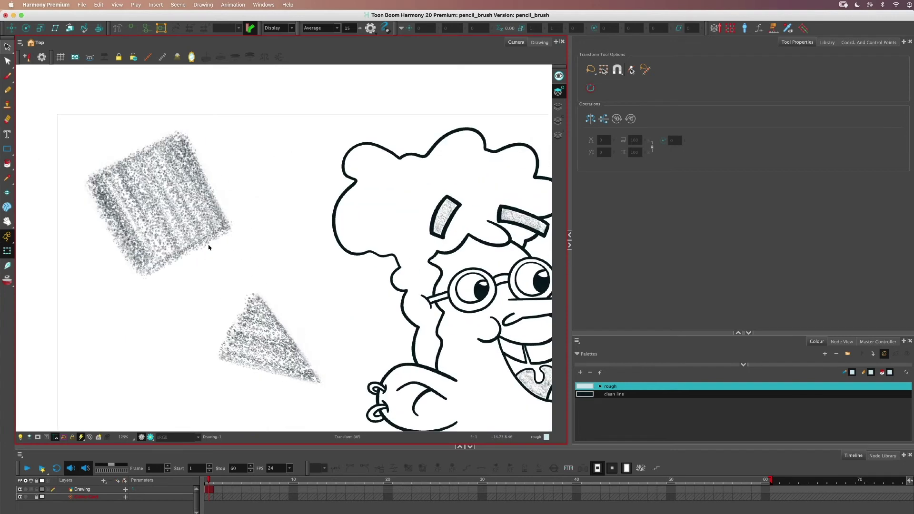
key("shift+m")
left_click(538, 42)
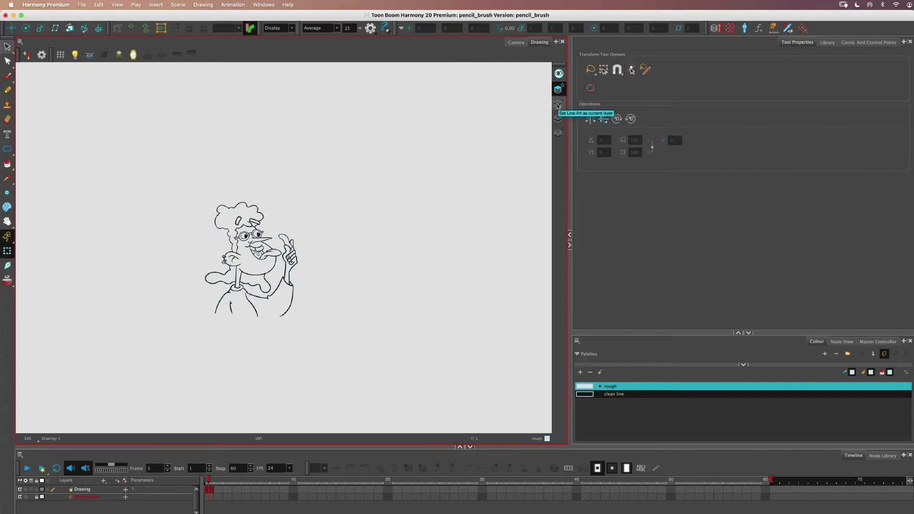
Zoom out and pan the canvas hunting for the drawing, then make Underlay and then Line Art current.
scroll(407, 255, "down", 4)
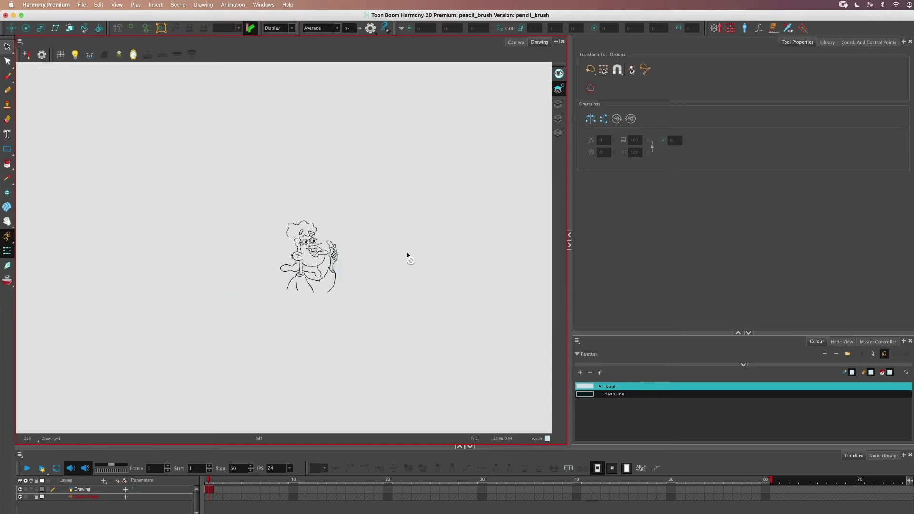
scroll(407, 252, "down", 4)
mouse_move(474, 245)
left_mouse_down()
mouse_move(292, 249)
mouse_move(428, 246)
left_mouse_up()
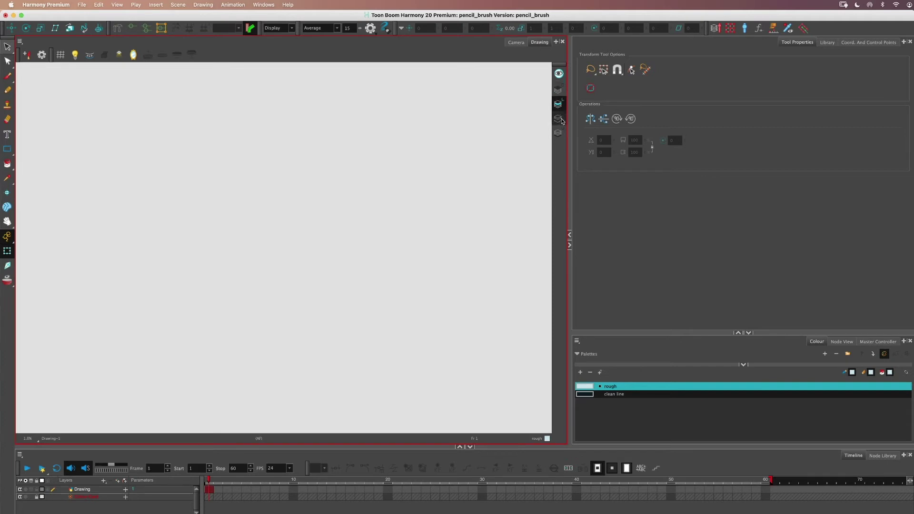
left_click(558, 133)
left_click(557, 103)
Show all art layers, make Line Art current, and switch to the Select tool with its options focused.
left_click(557, 74)
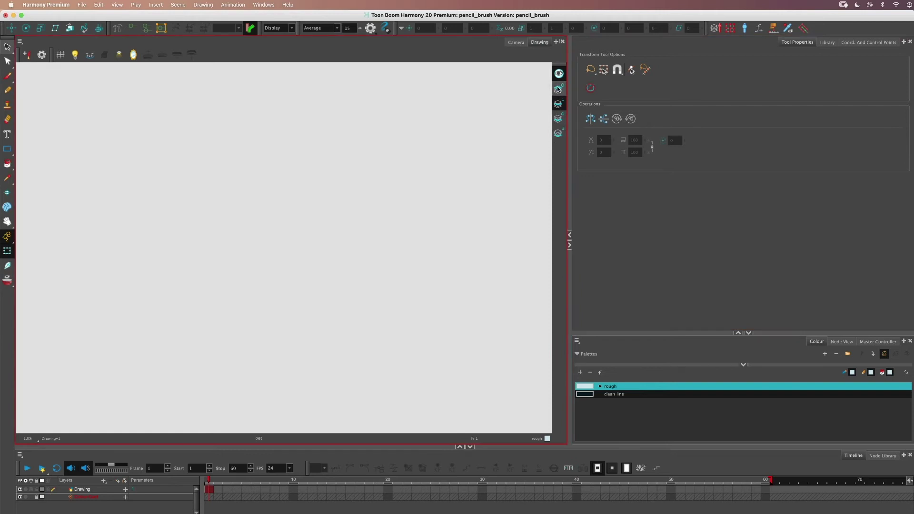
left_click(558, 104)
left_click(7, 47)
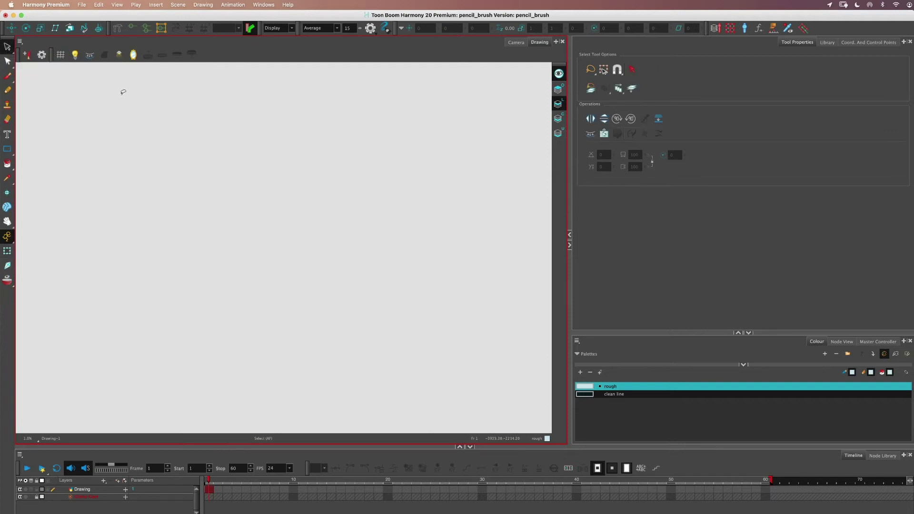
left_click(744, 147)
Turn on Apply to Line and Colour Art and select all artwork with Ctrl+A.
left_click(633, 93)
key("ctrl+a")
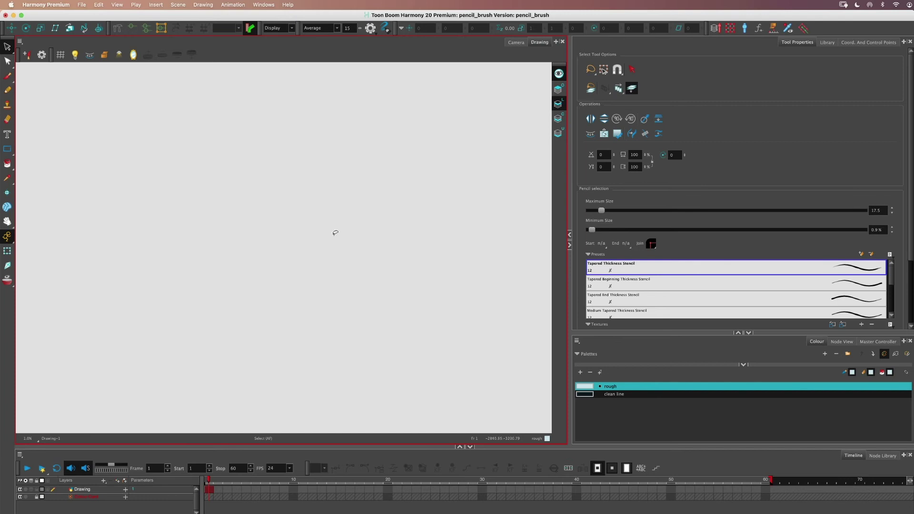
Fit the view to the selected artwork, clear the selection, and toggle the art-layer display.
key("shift+z")
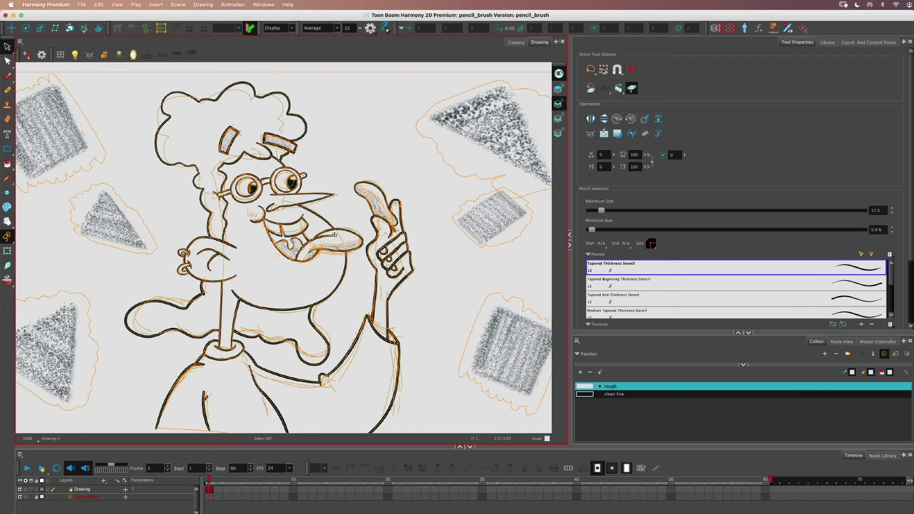
left_click(372, 124)
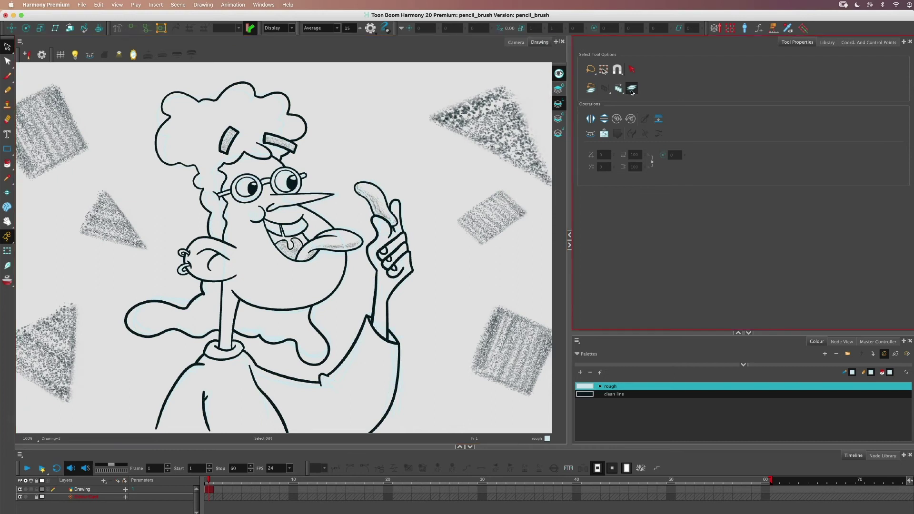
left_click(558, 90)
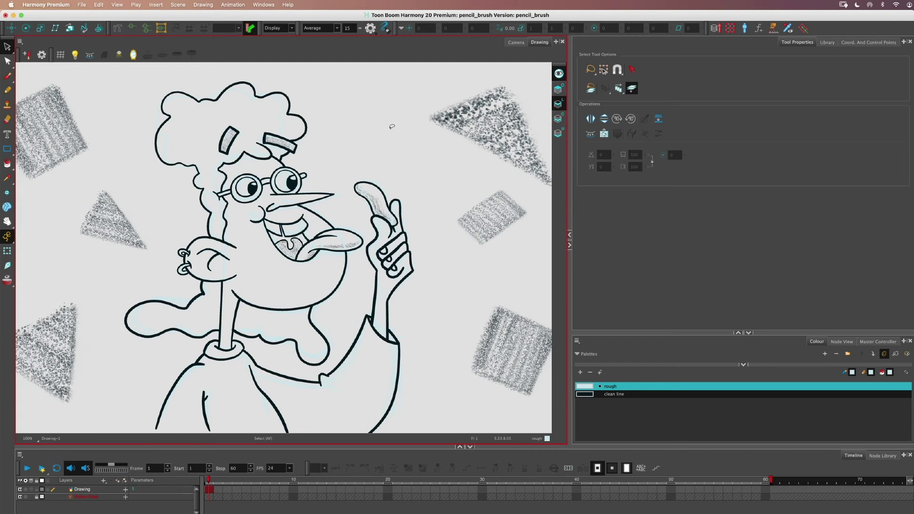
Cycle through the art-layer buttons until the rough sketch layer is current.
left_click(560, 75)
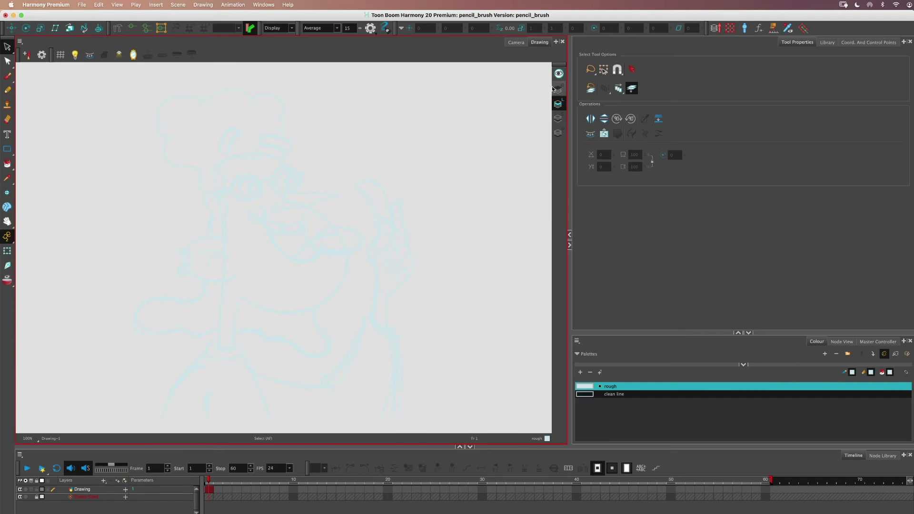
left_click(558, 119)
left_click(558, 132)
left_click(560, 105)
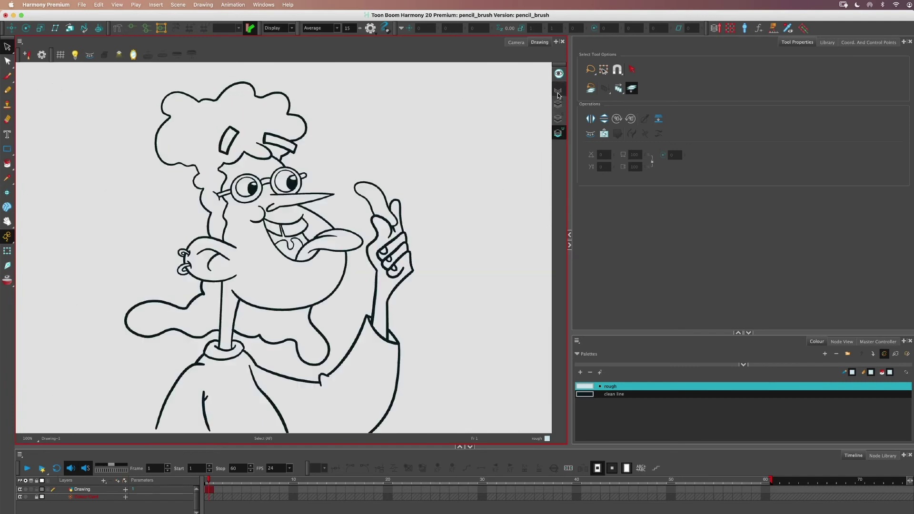
left_click(559, 115)
left_click(558, 105)
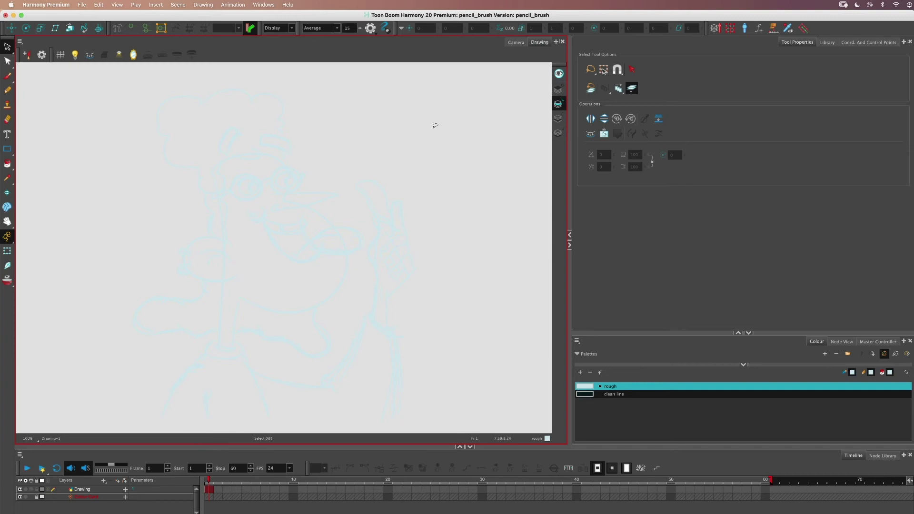
Select the whole rough sketch and fit the view to frame it.
key("super+a")
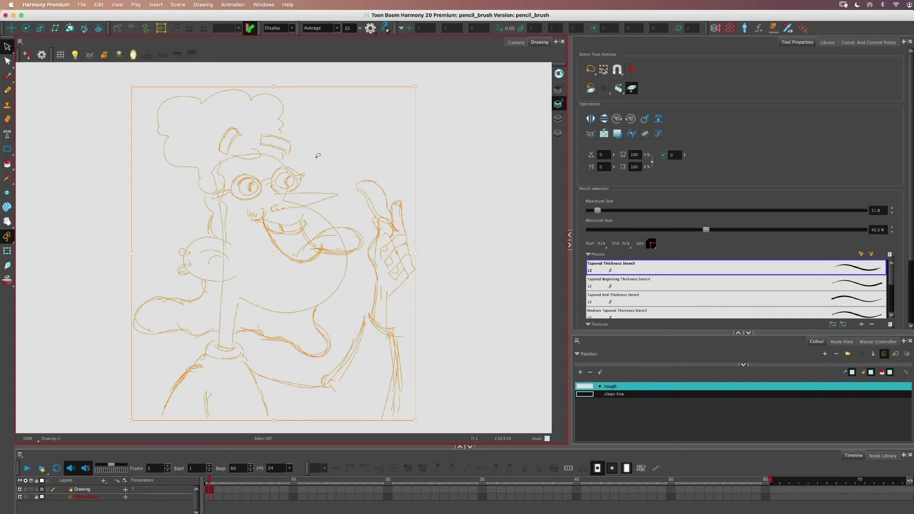
key("Escape")
key("ctrl+a")
scroll(366, 185, "down", 2)
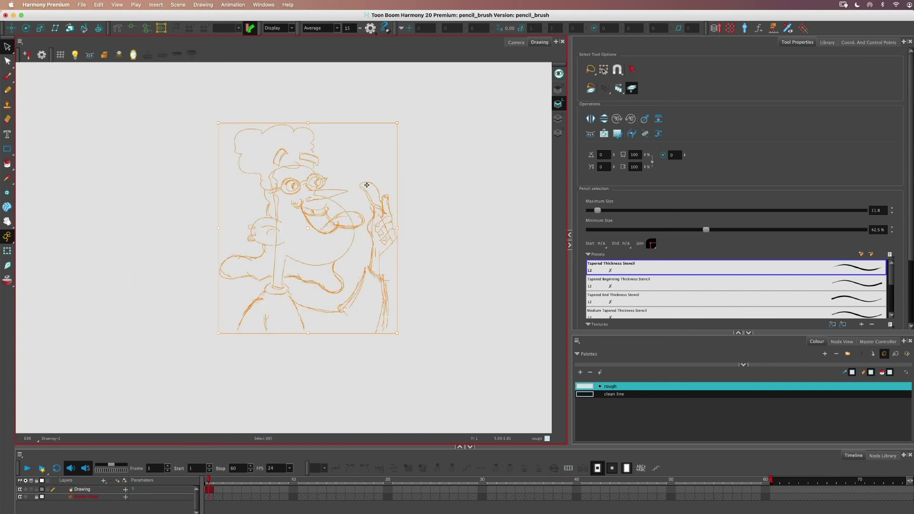
scroll(366, 184, "up", 15)
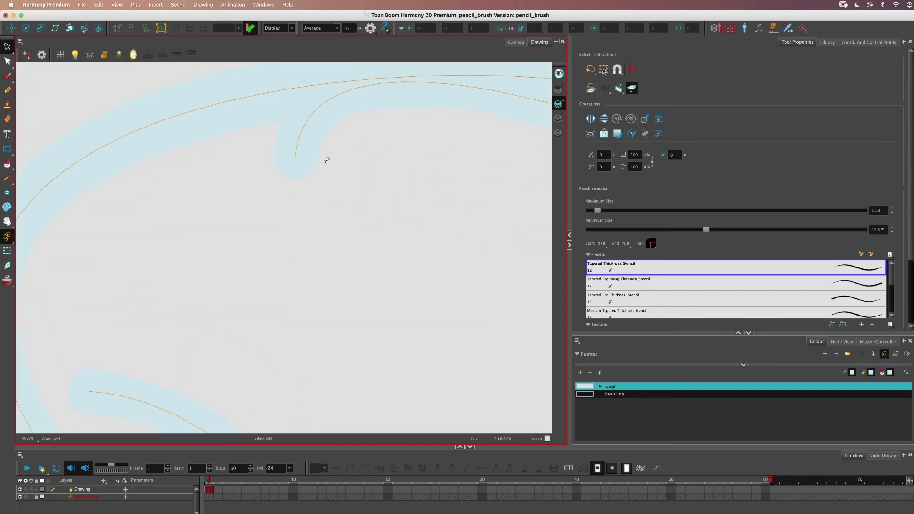
key("shift+m")
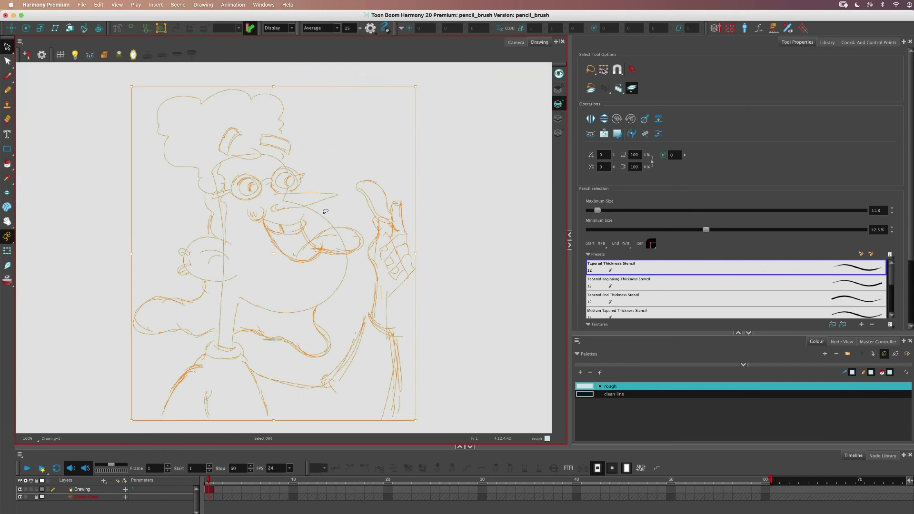
Deselect the sketch and turn off Apply to Line and Colour Art.
left_click(180, 199)
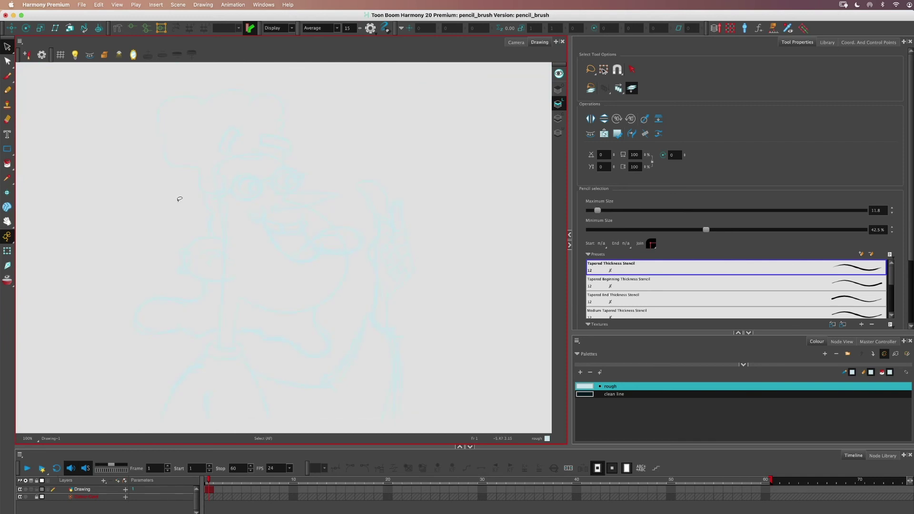
left_click(632, 89)
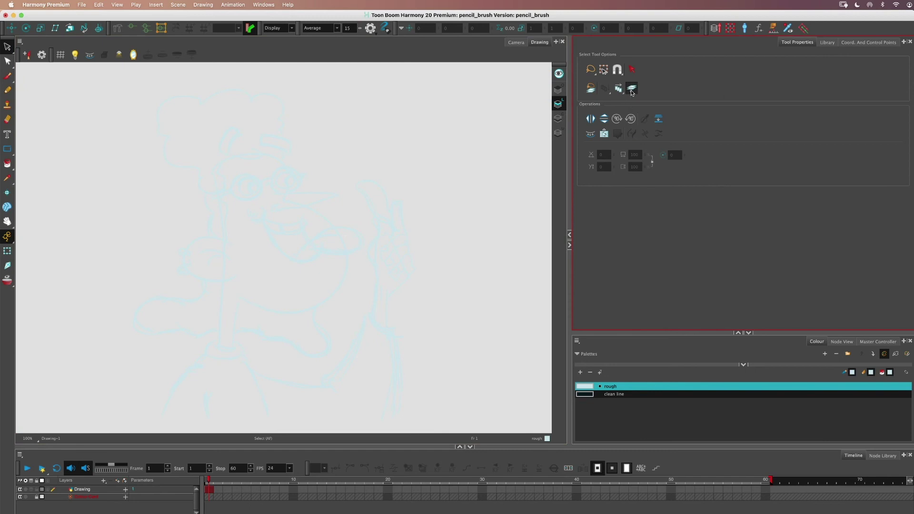